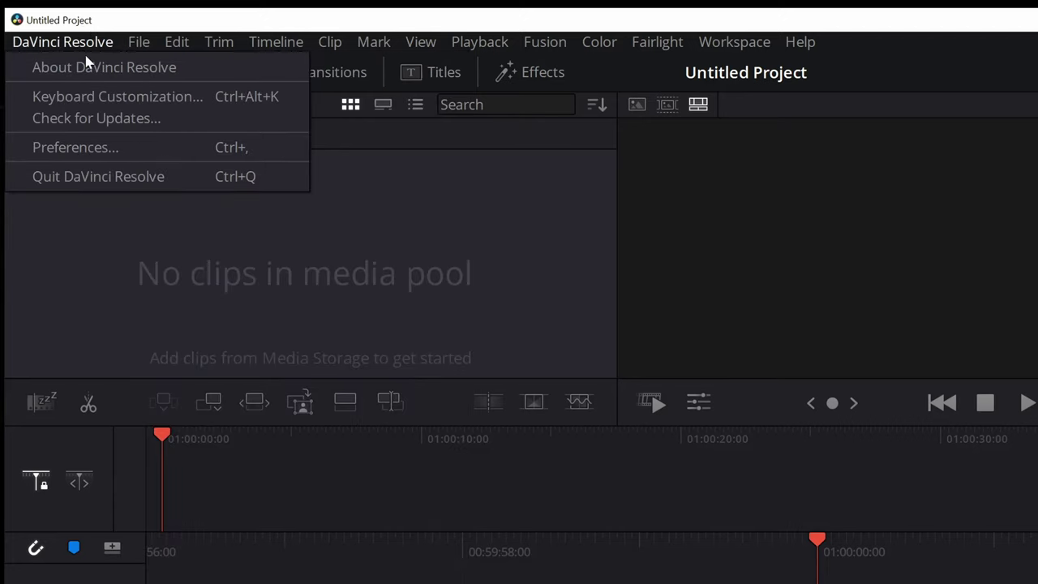
- Review the Memory and GPU, Media Storage and Decode Options system preferences
click(75, 147)
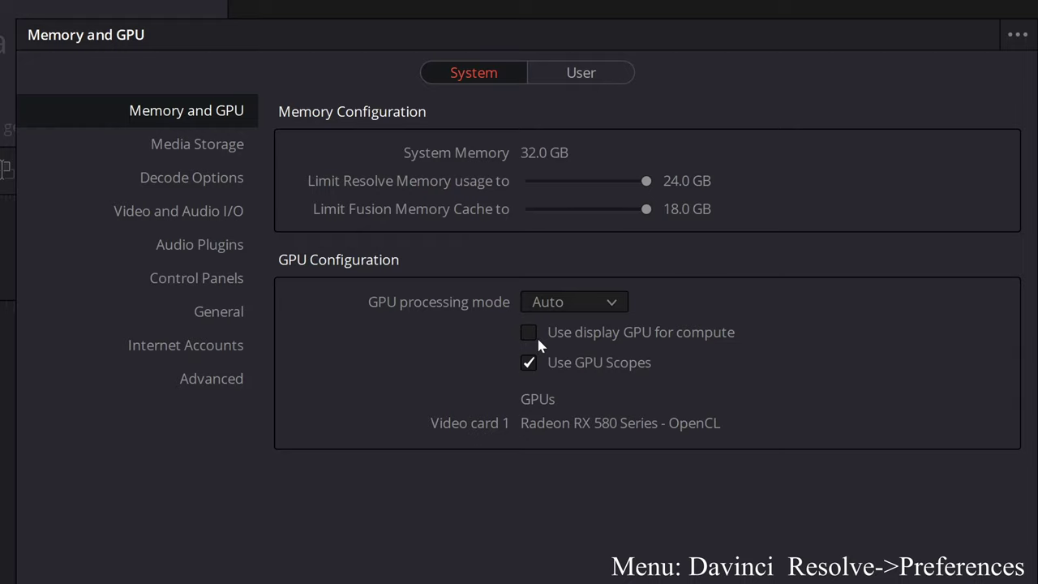
click(197, 144)
click(195, 180)
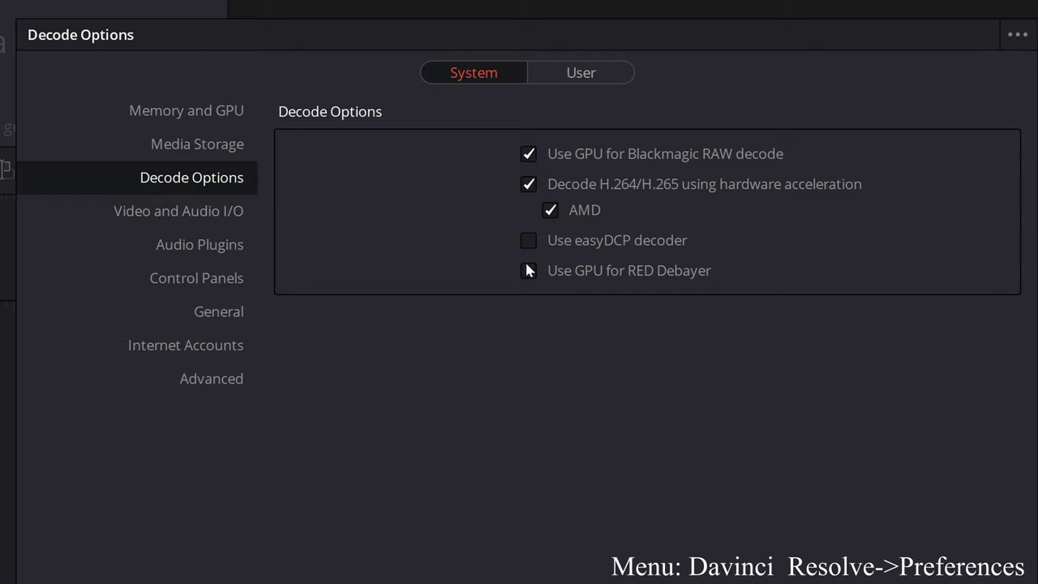
- Check the Video and Audio I/O preferences, keeping the system speaker configuration
click(205, 213)
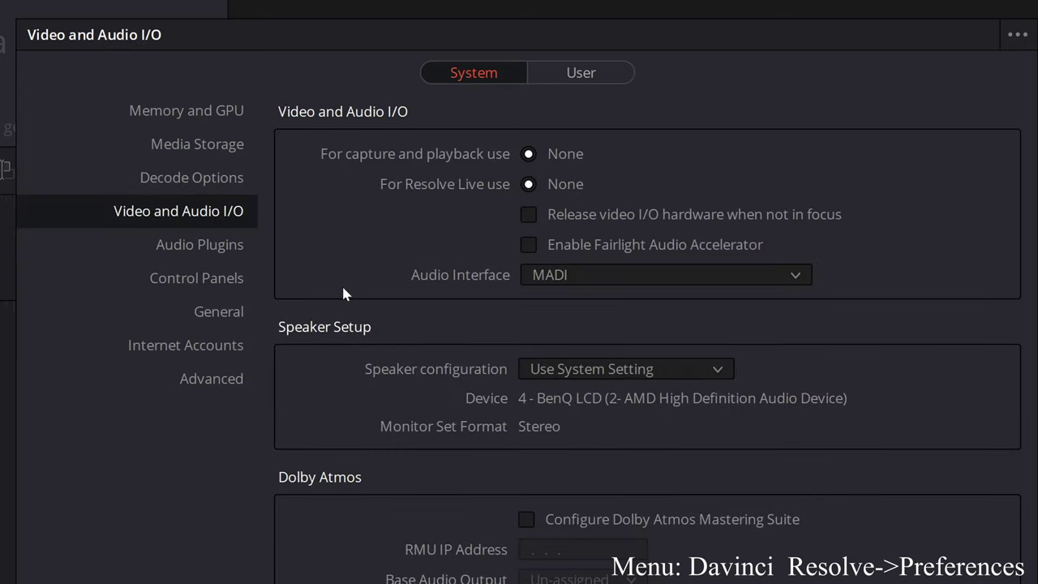
click(600, 370)
click(393, 318)
- Look through Control Panels, Internet Accounts, General and User preferences, then close Preferences and show the File menu
click(200, 278)
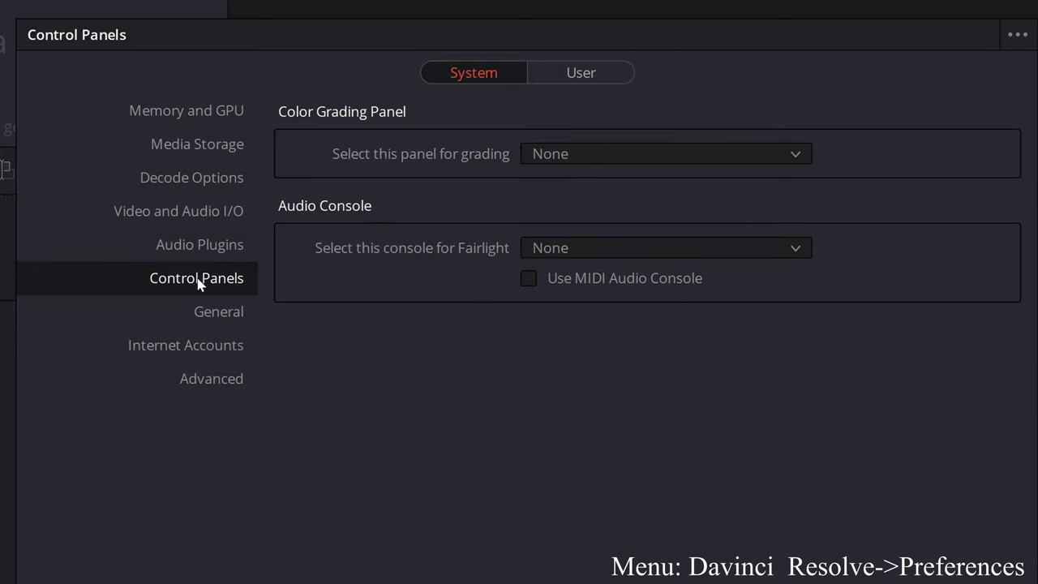
click(232, 339)
click(232, 309)
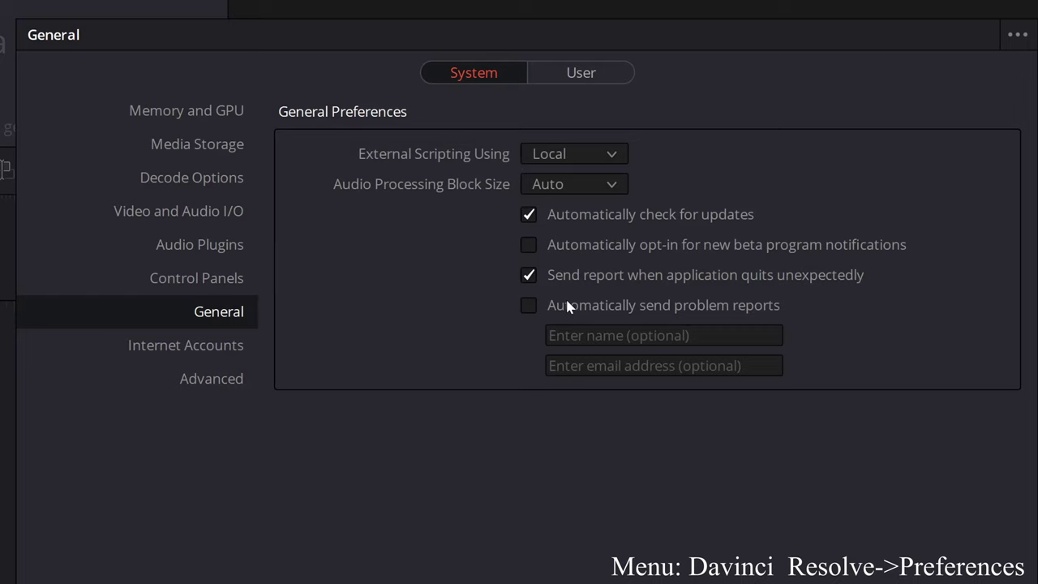
click(580, 72)
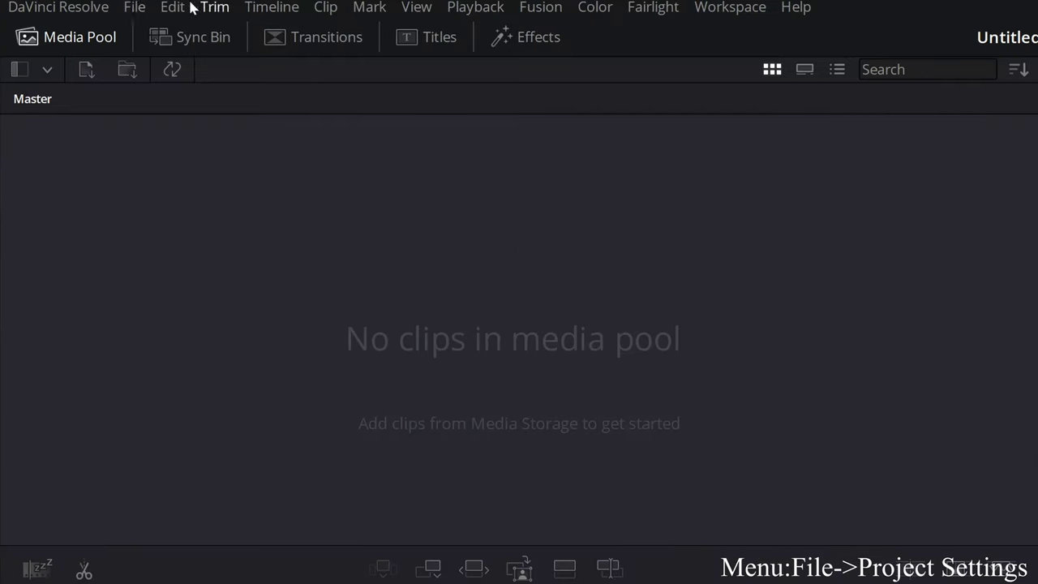
click(135, 8)
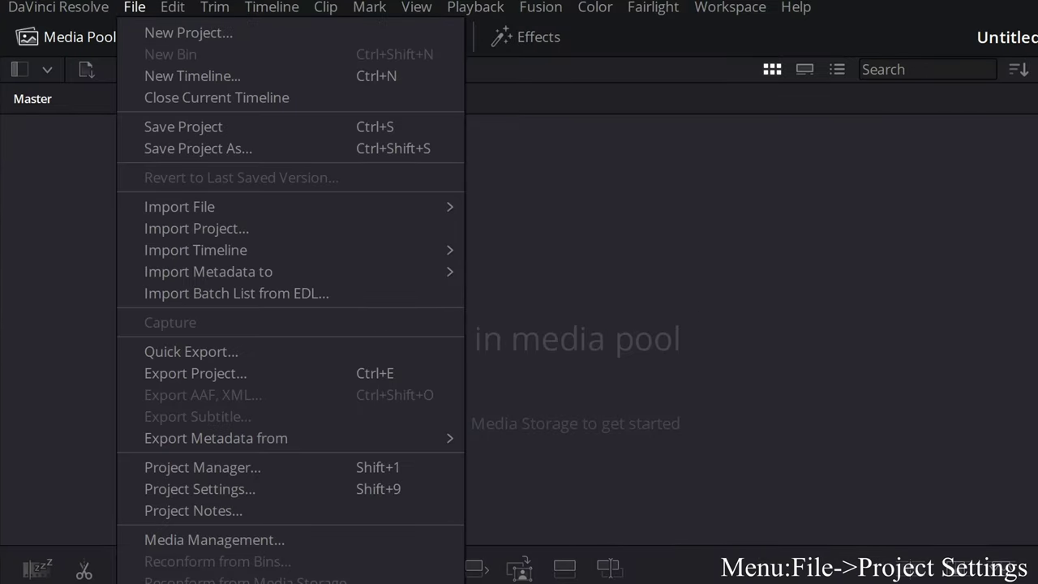
- In Project Settings Master Settings, set the timeline resolution to 3840 x 2160 Ultra HD
click(203, 489)
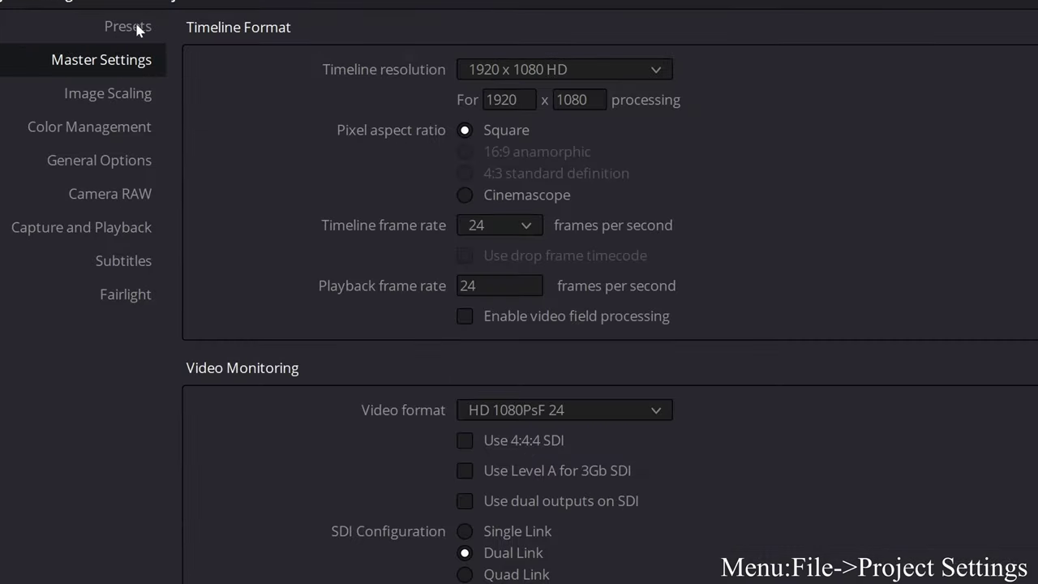
click(146, 23)
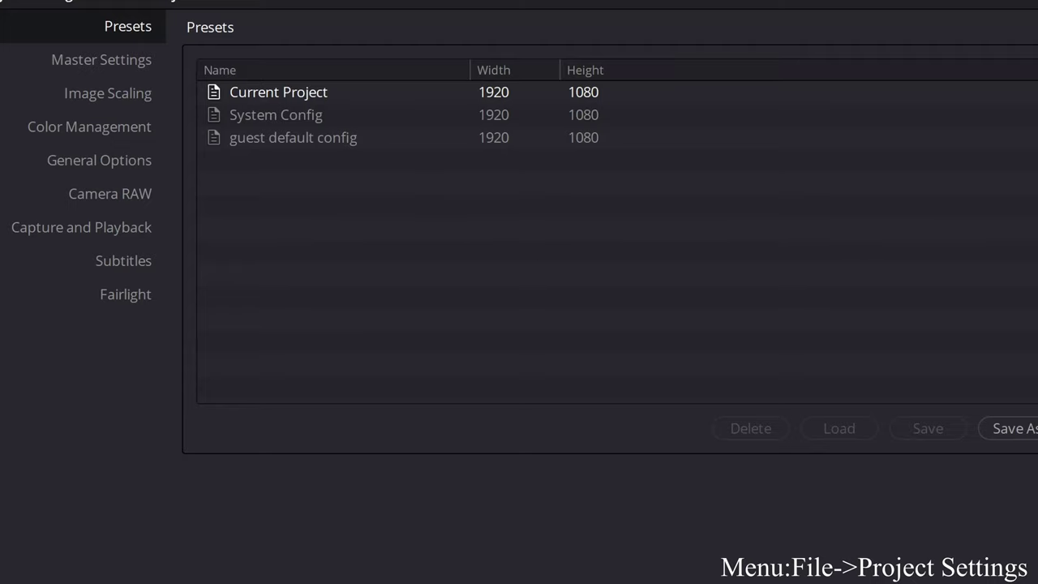
click(116, 68)
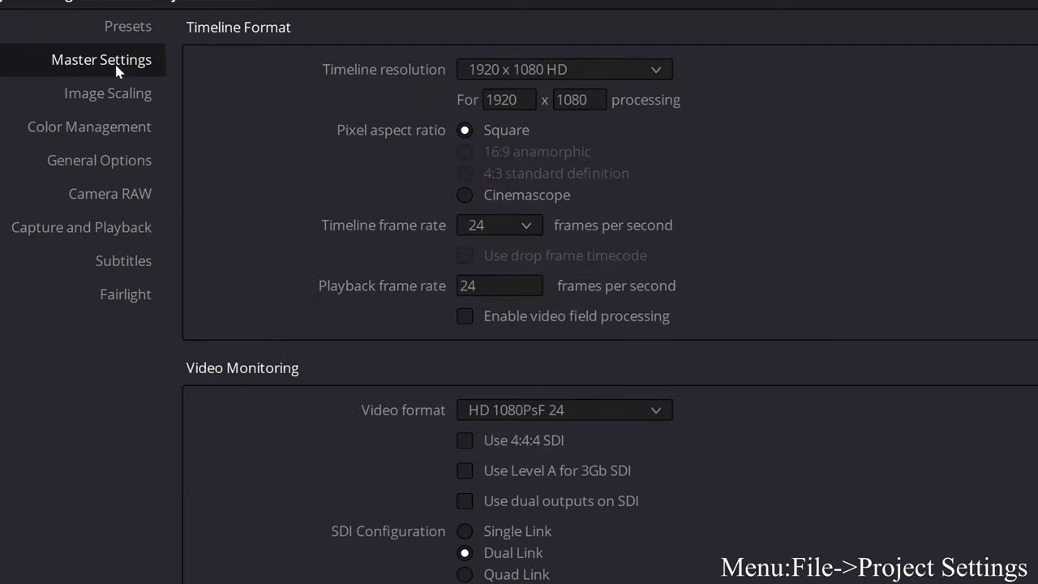
click(498, 70)
scroll(523, 207, down, 3)
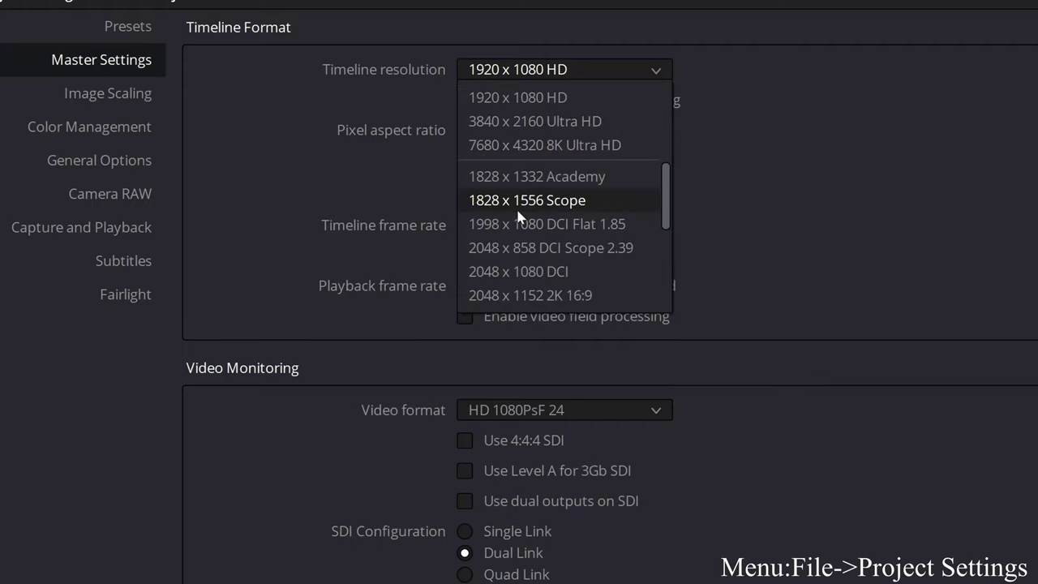
click(526, 125)
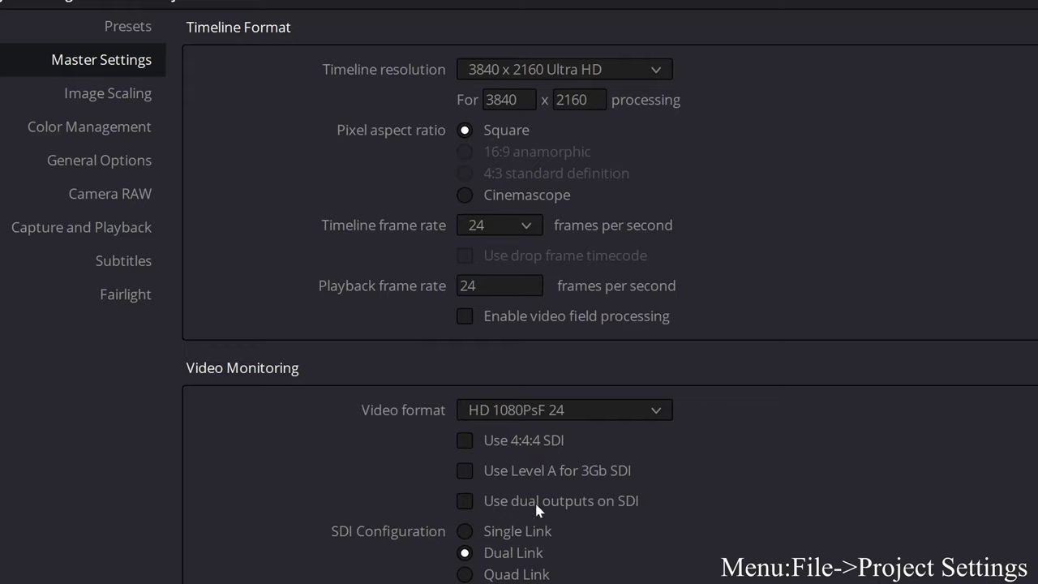
- Keep the video bit depth at 10 bit
scroll(540, 414, down, 4)
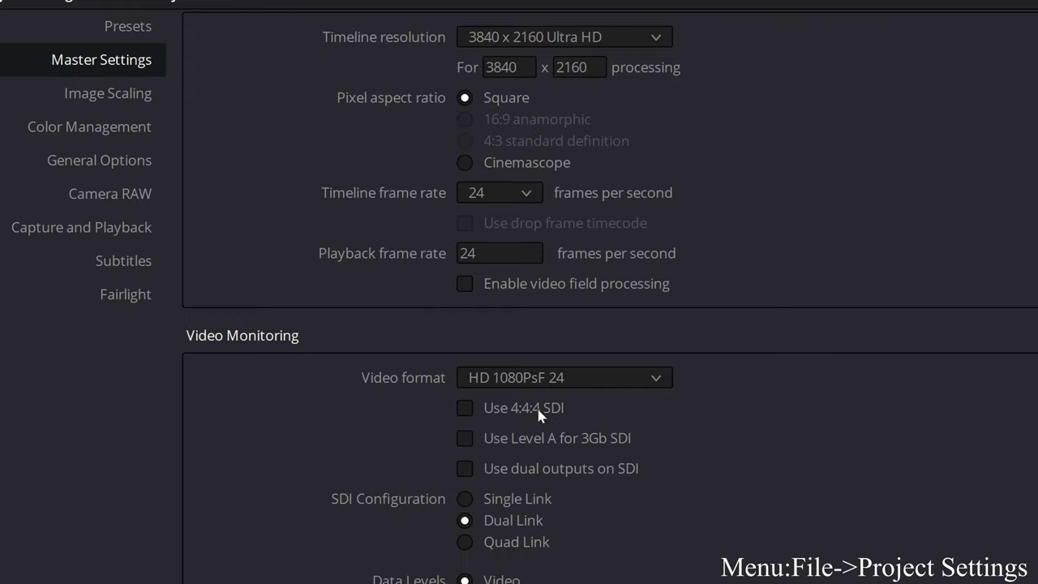
click(547, 535)
click(1006, 545)
scroll(735, 437, up, 4)
scroll(726, 438, down, 6)
scroll(717, 438, down, 10)
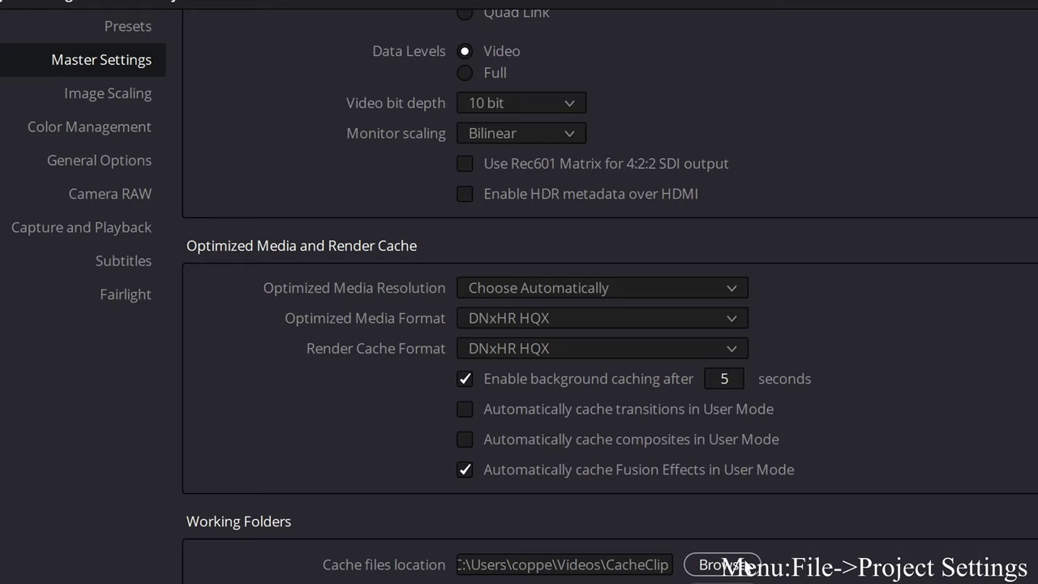
- Move the cache files location to D:\CacheClip, save, and accept the D:\.gallery path update
click(743, 565)
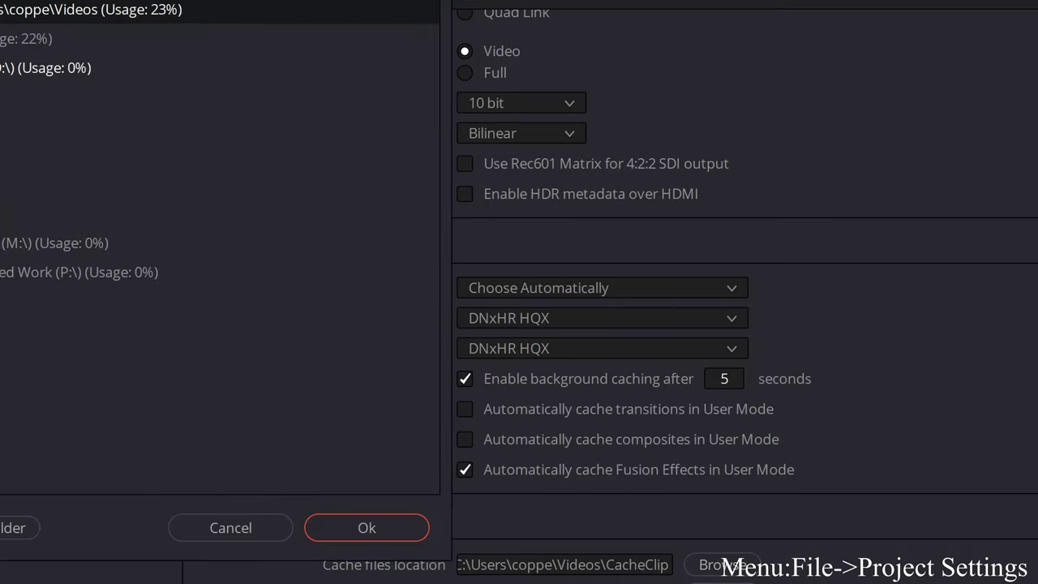
click(49, 67)
click(355, 528)
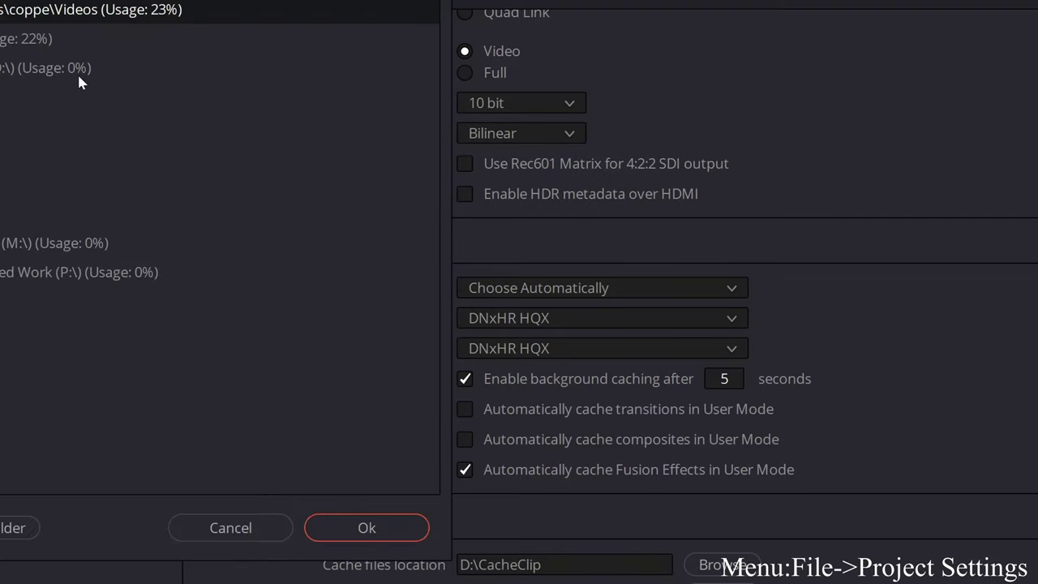
click(25, 60)
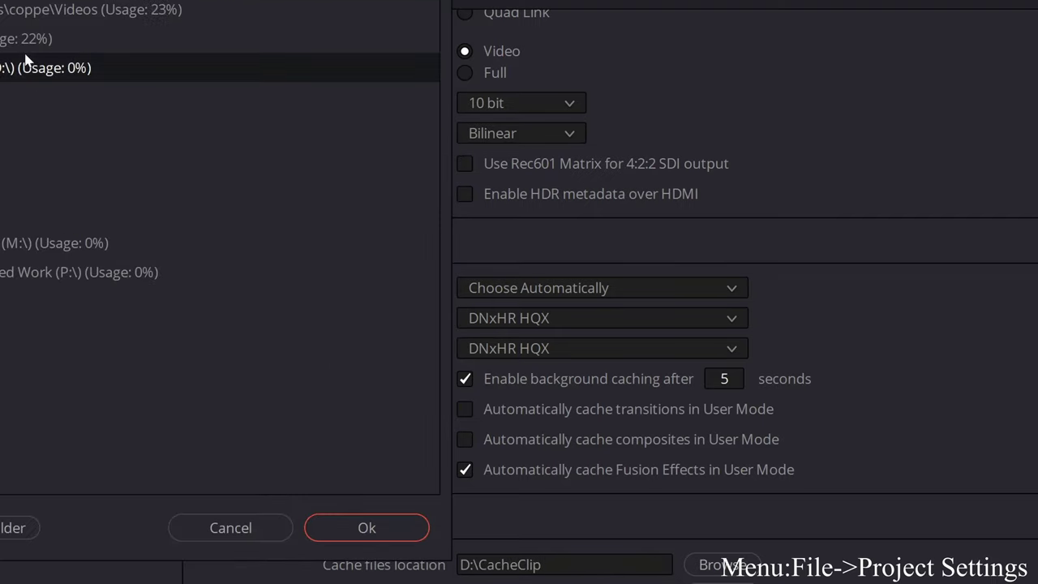
click(377, 535)
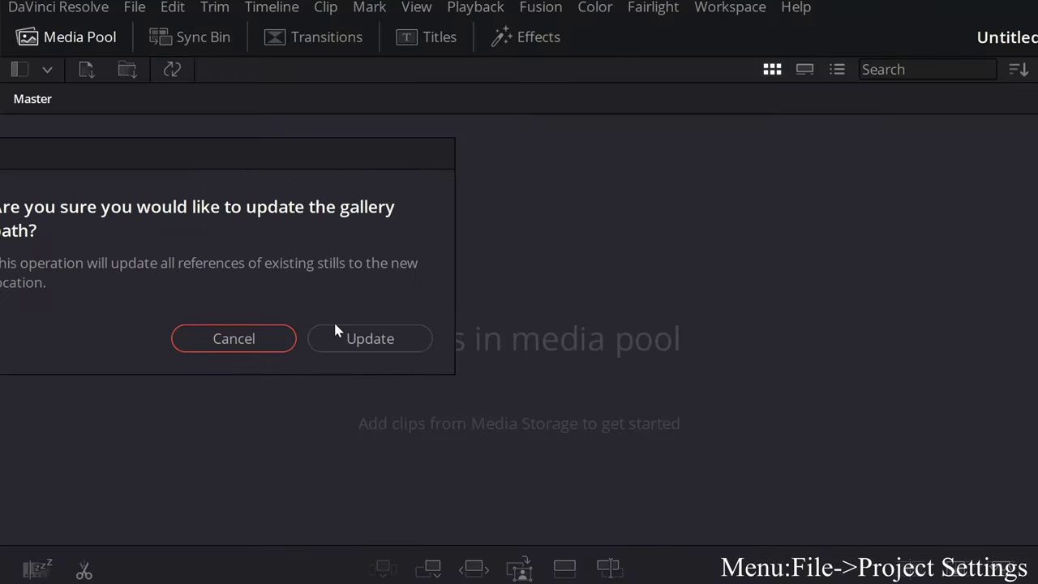
click(355, 339)
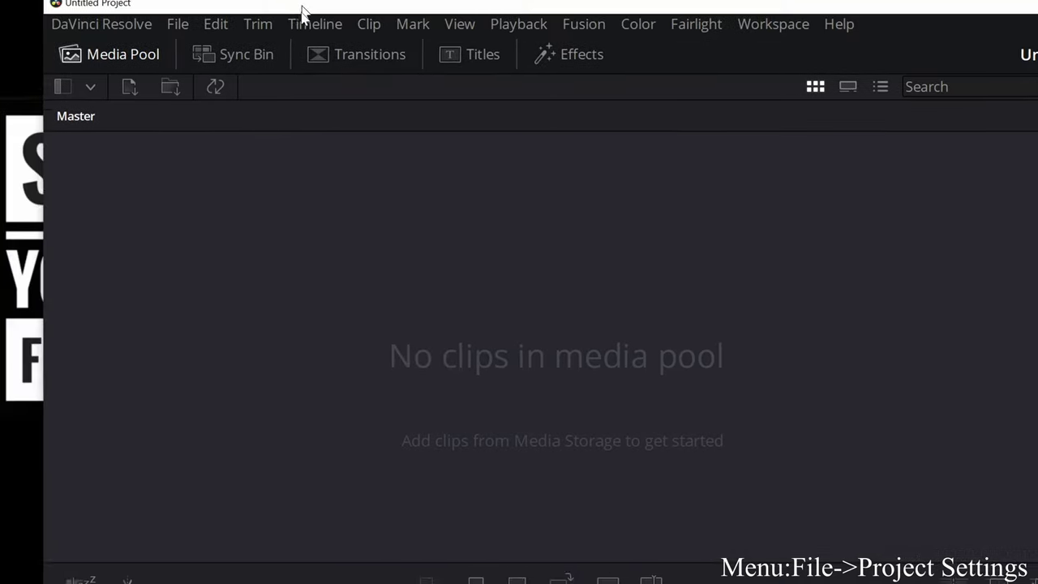
- Save the current project settings as a preset named '4k Default'
key(shift+9)
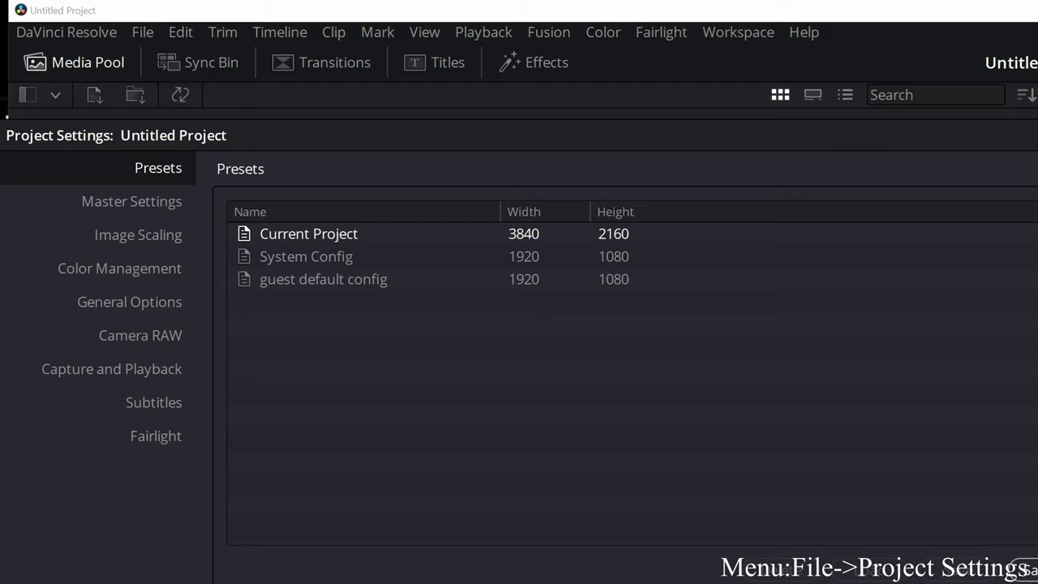
click(1028, 569)
text(4k Default)
key(Return)
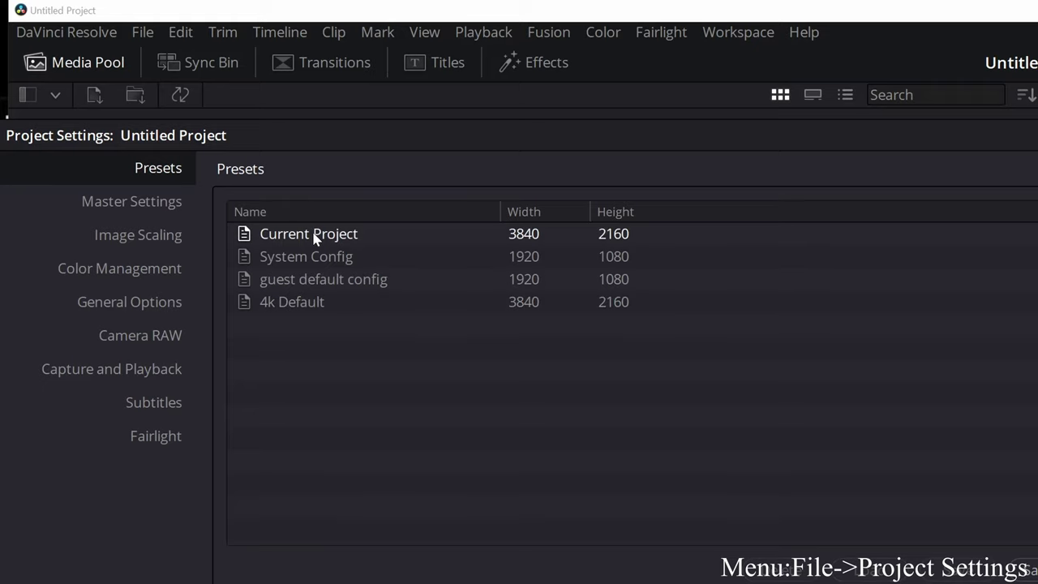
- Show the Image Scaling page with Sharper resize filter and scale-entire-image-to-fit
click(111, 203)
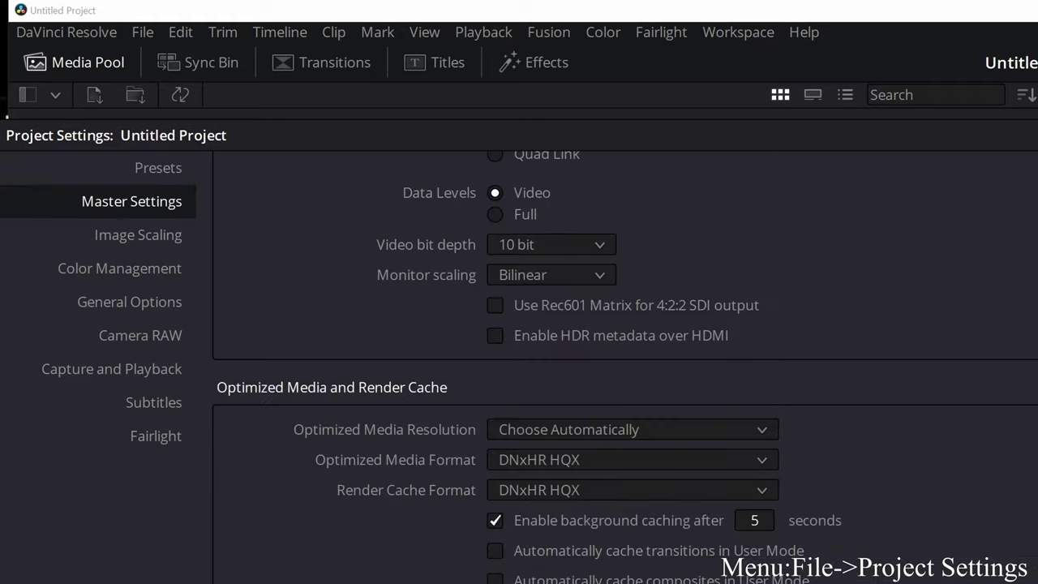
scroll(624, 365, up, 10)
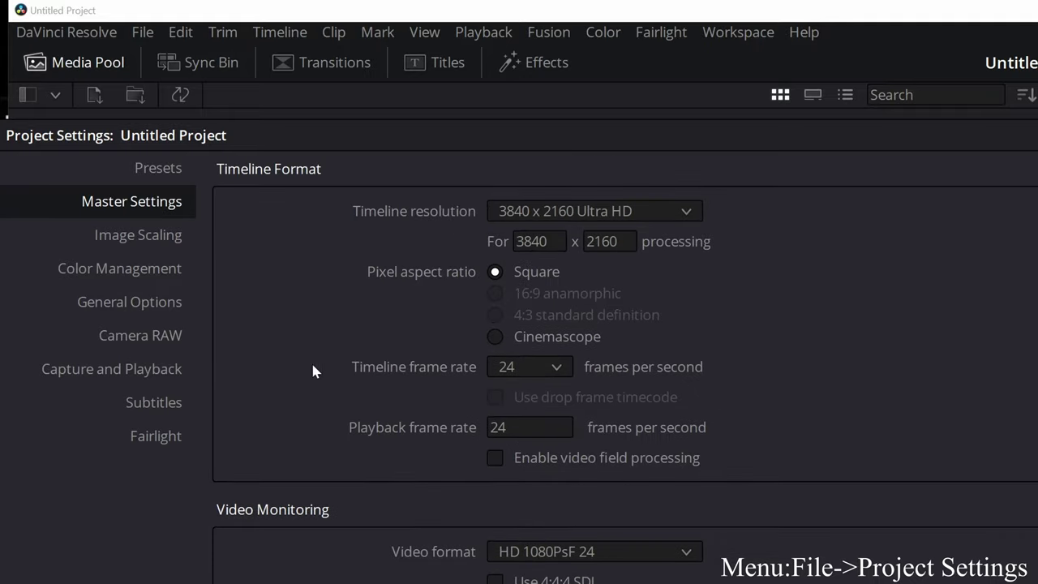
click(166, 241)
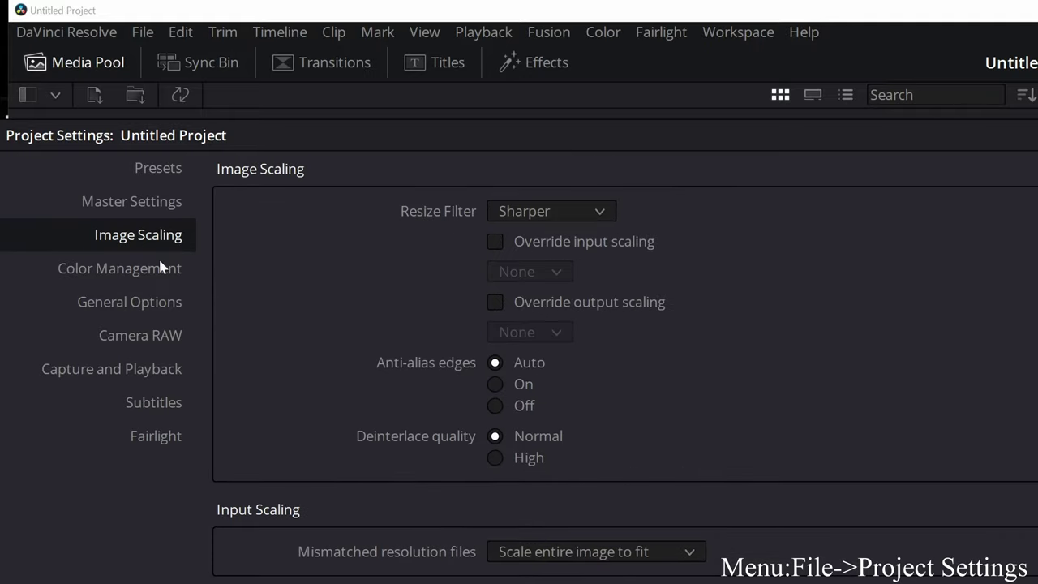
scroll(580, 475, down, 1)
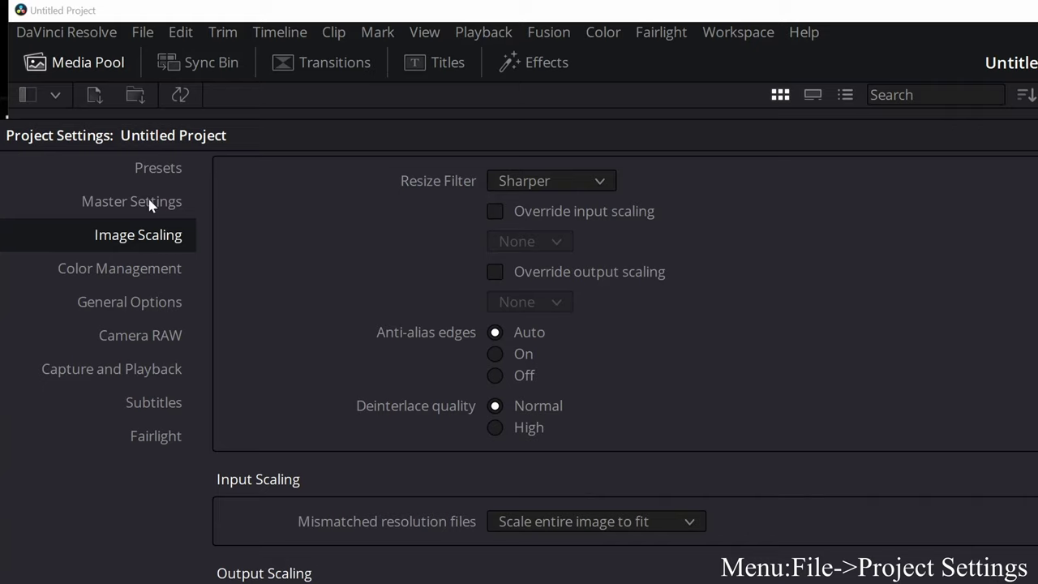
- Set the Camera RAW profile to Blackmagic RAW
drag(239, 121, 271, 25)
click(160, 226)
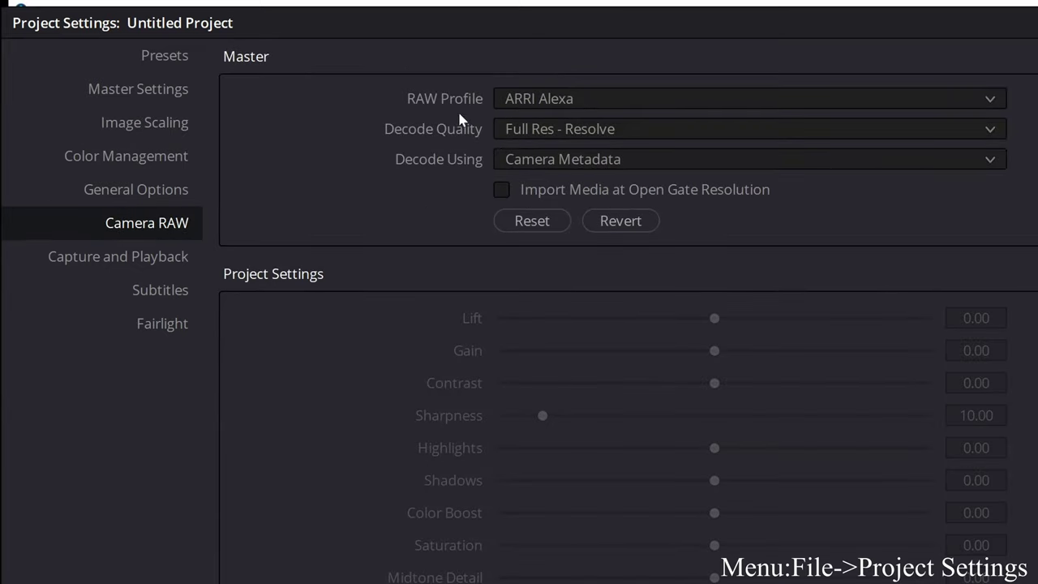
click(519, 99)
click(540, 151)
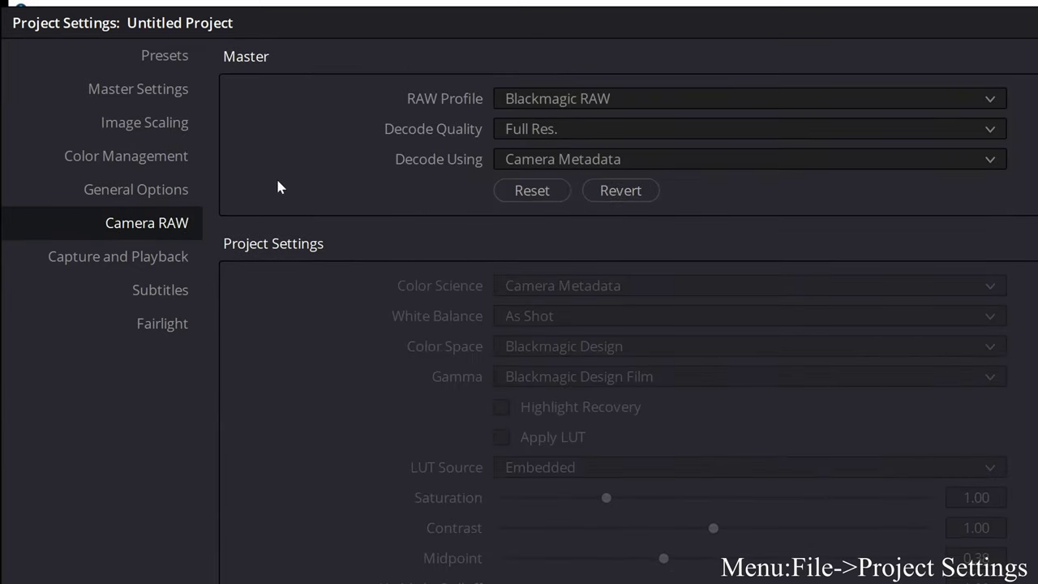
- Save the settings as a new preset named '4k Default RAW'
scroll(277, 187, down, 3)
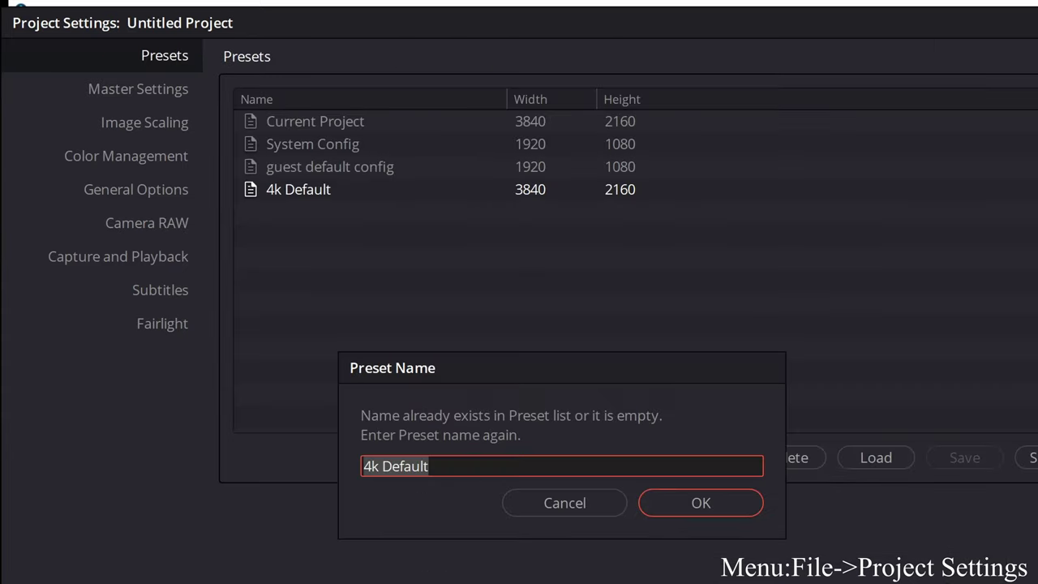
key(End)
text(RAW)
key(Return)
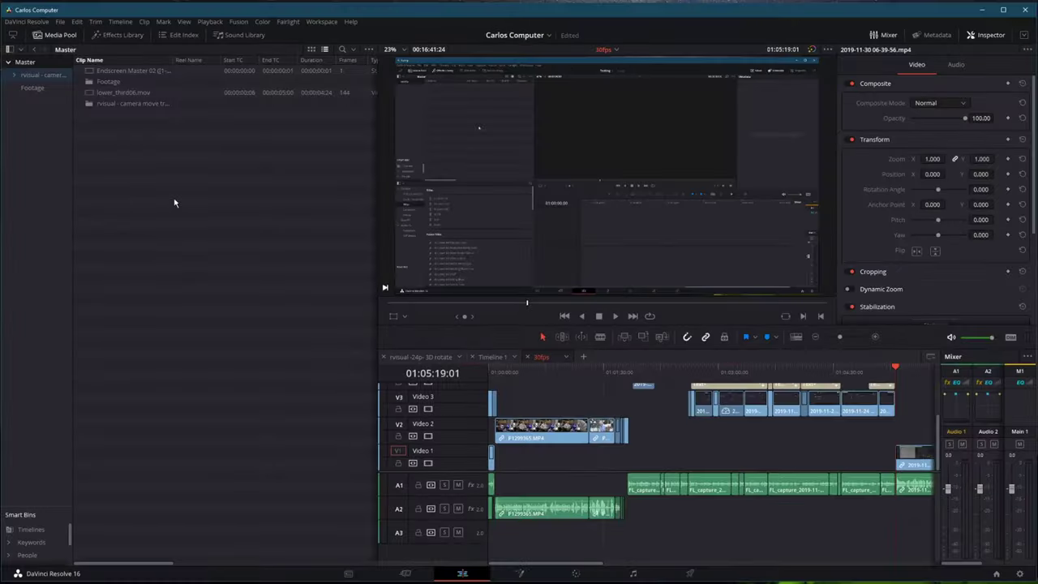
- In Keyboard Customization, keep the DaVinci Resolve JAD3 shortcut preset selected
click(43, 23)
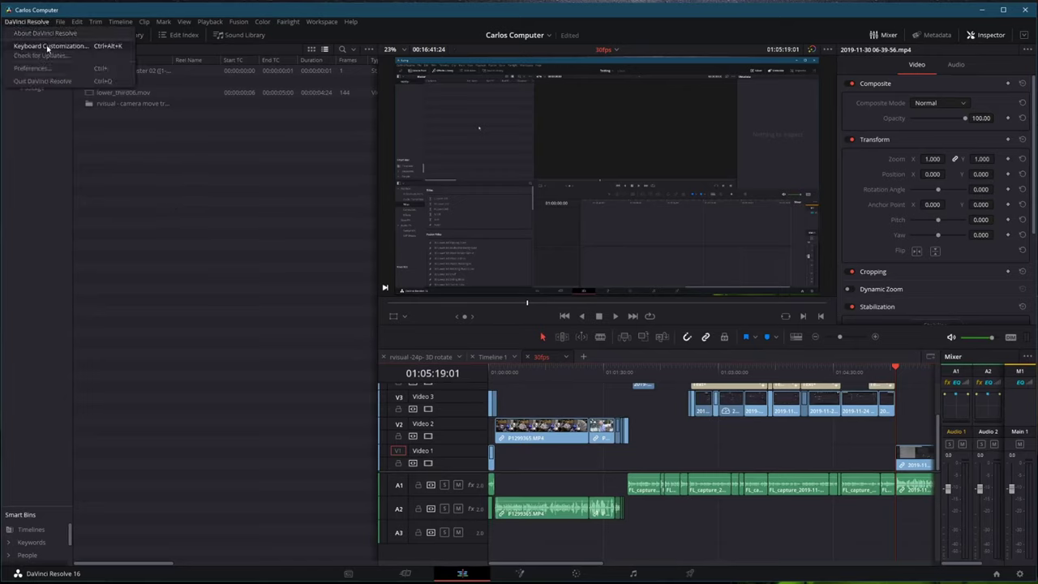
click(47, 47)
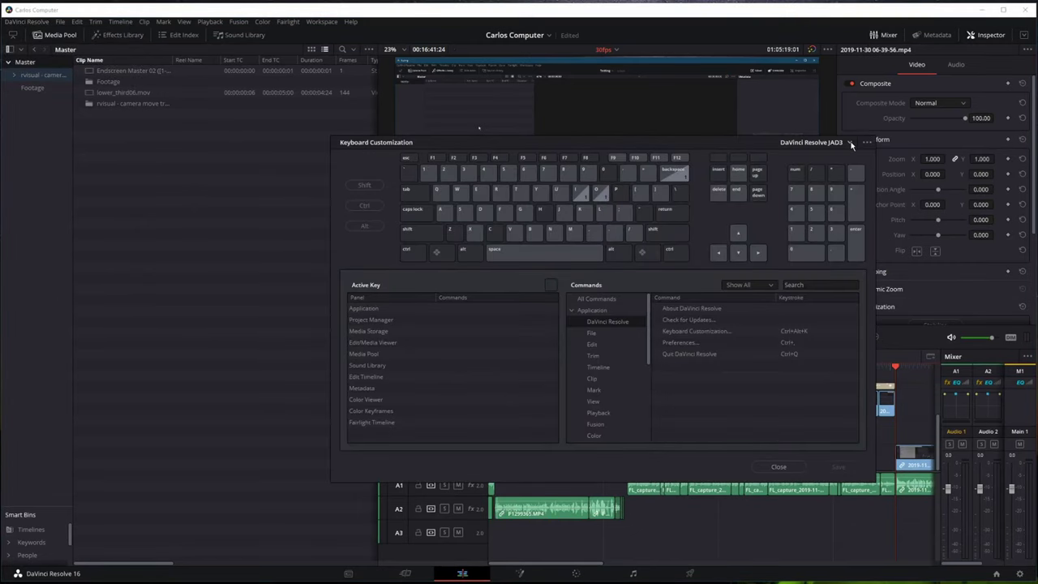
click(850, 142)
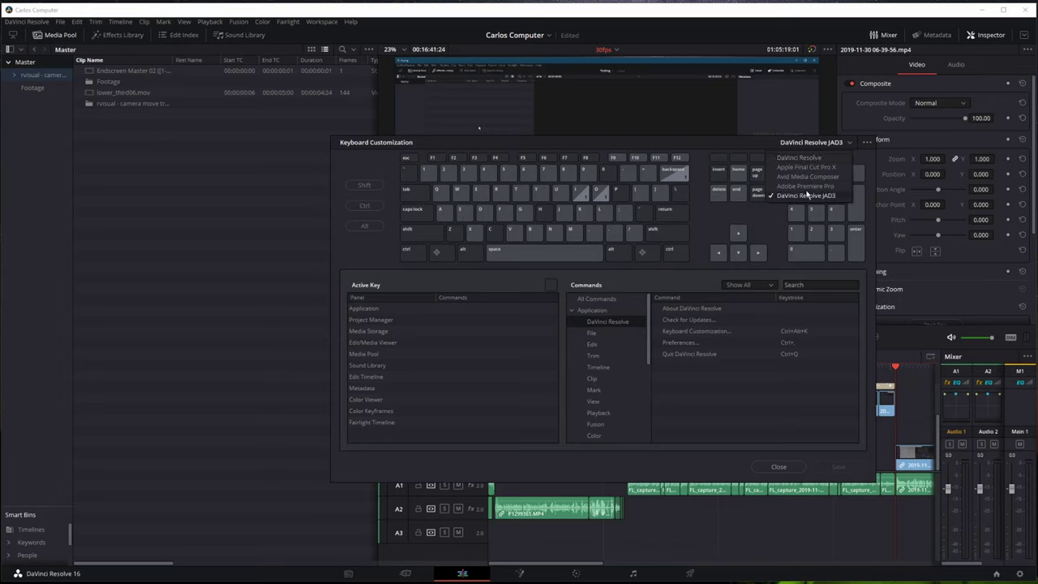
click(709, 146)
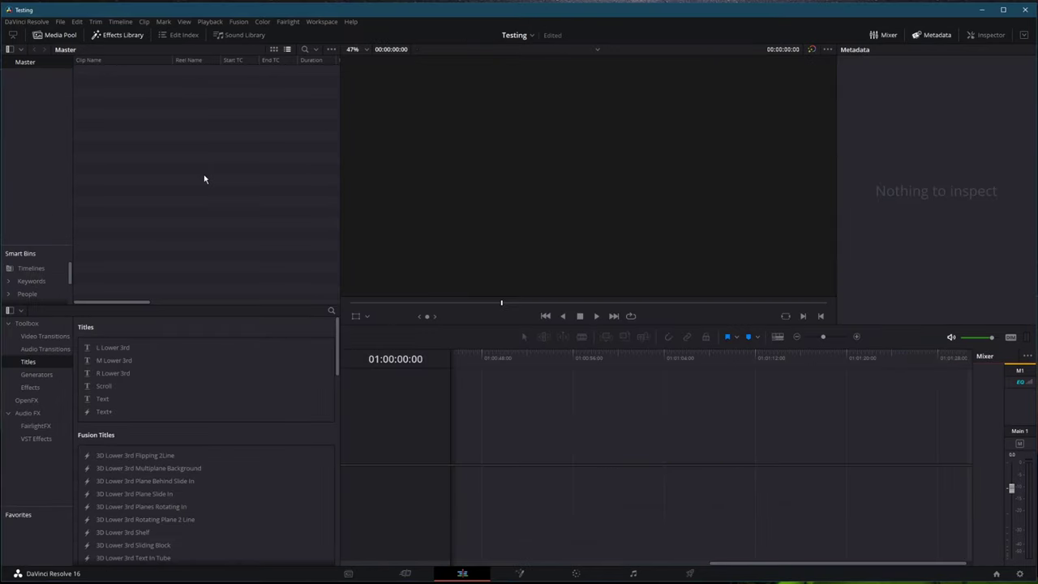
- Show the Sound Library, try Add Library..., and cancel the folder picker
click(222, 35)
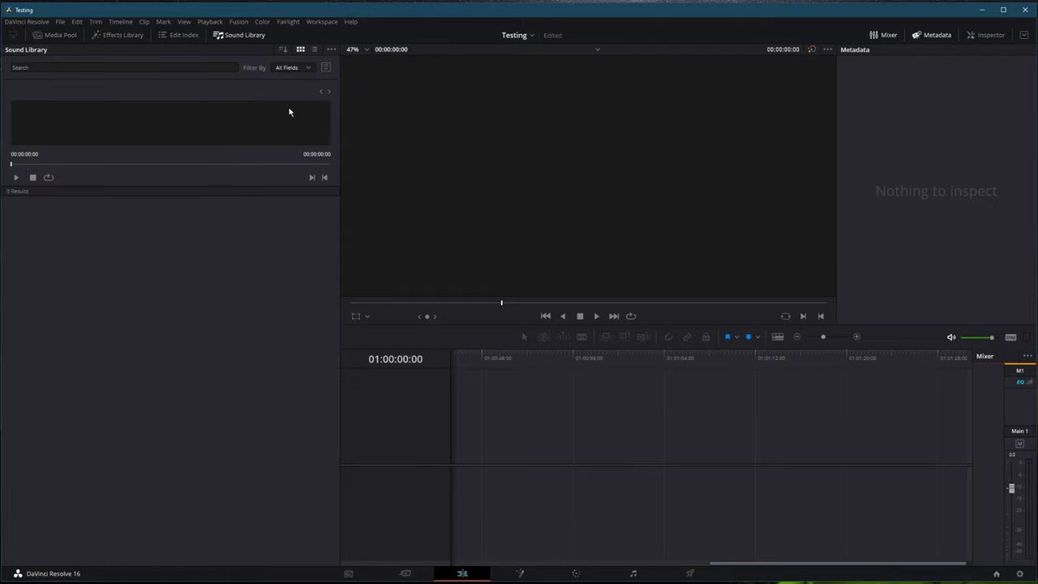
click(331, 51)
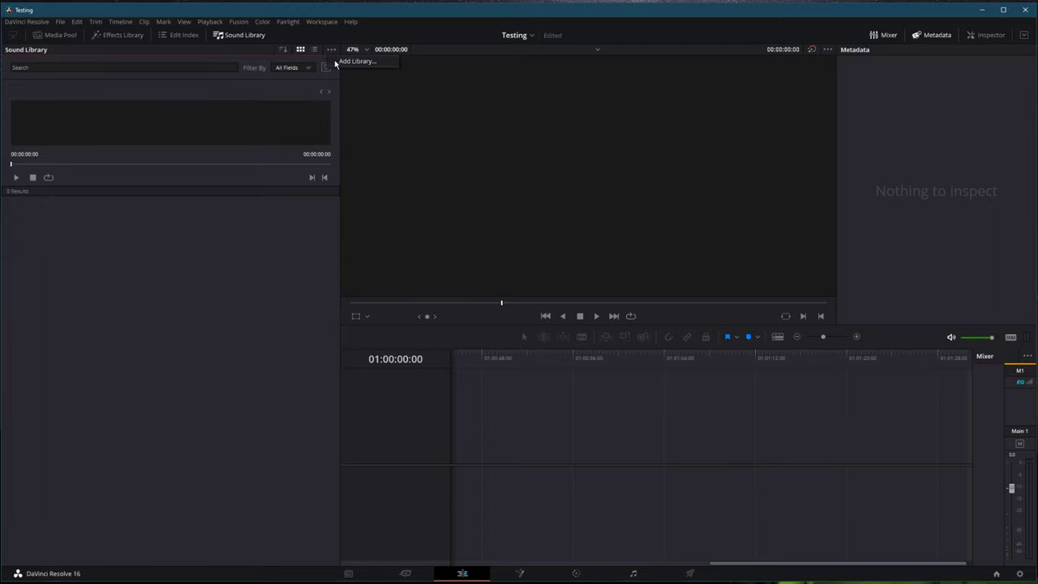
click(336, 64)
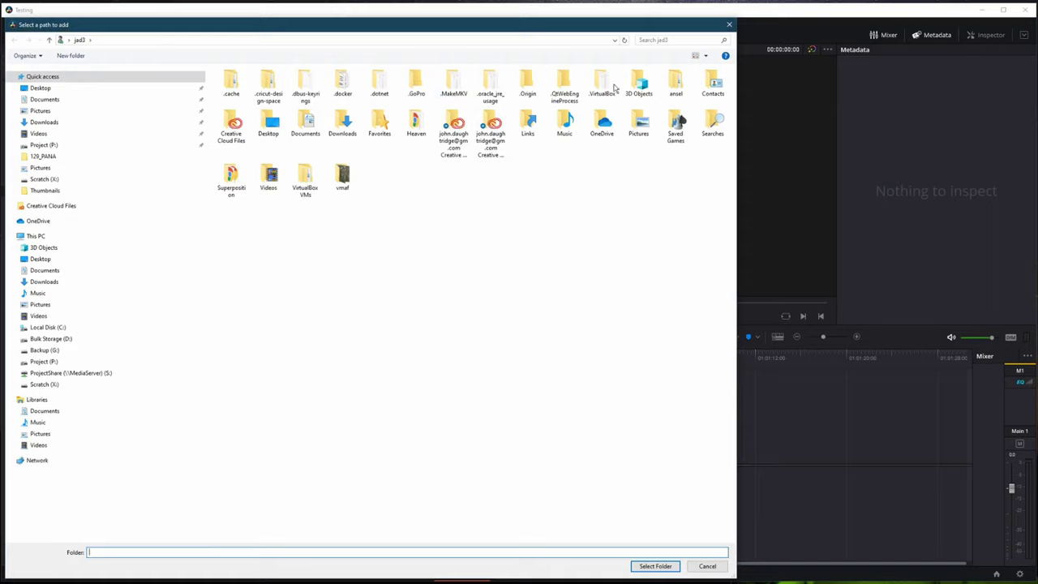
click(730, 26)
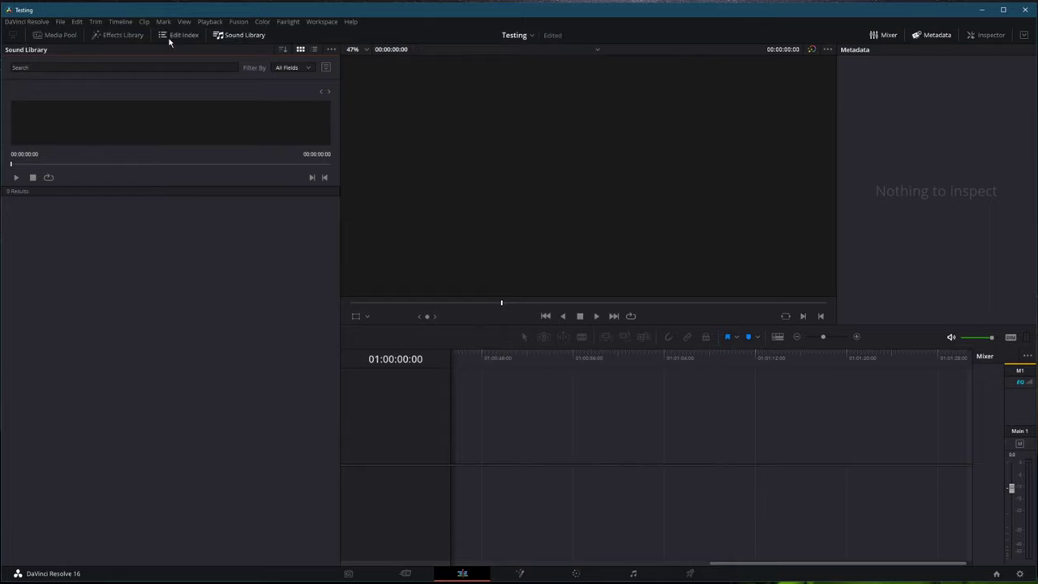
- On the Color page, show the LUTs browser and the LUTs root folder's context options
click(576, 574)
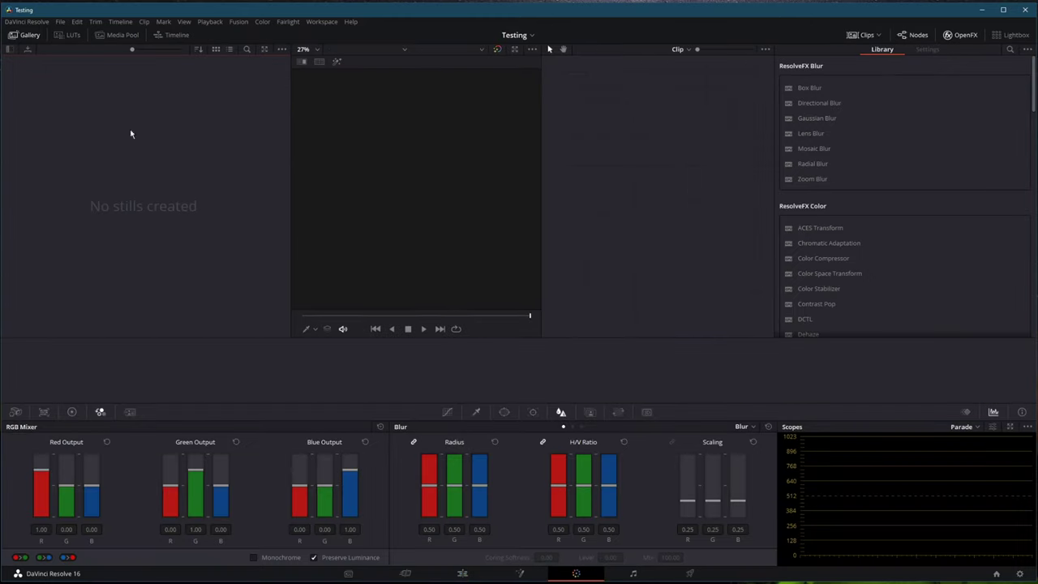
click(76, 37)
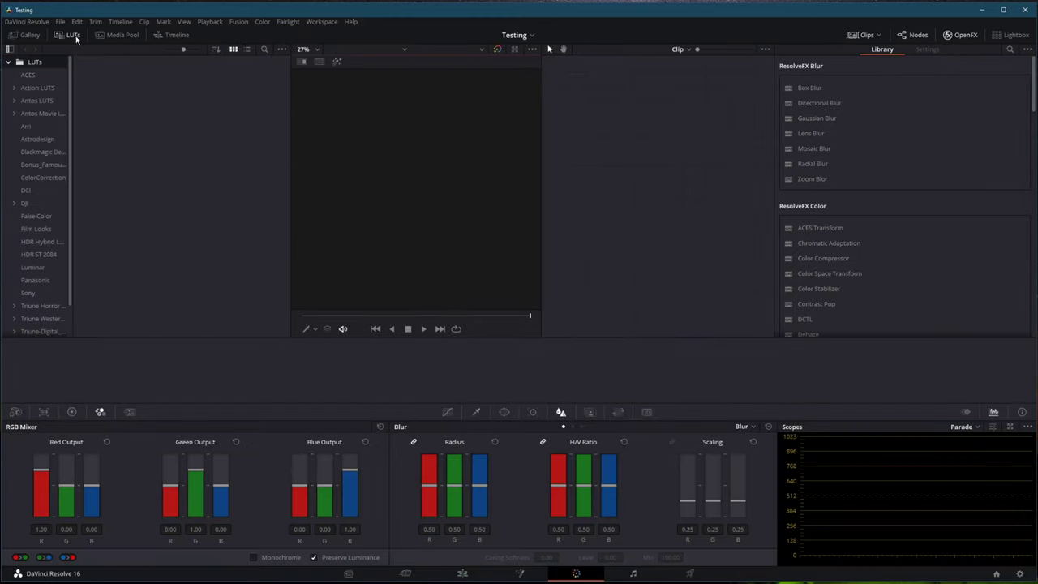
right_click(33, 61)
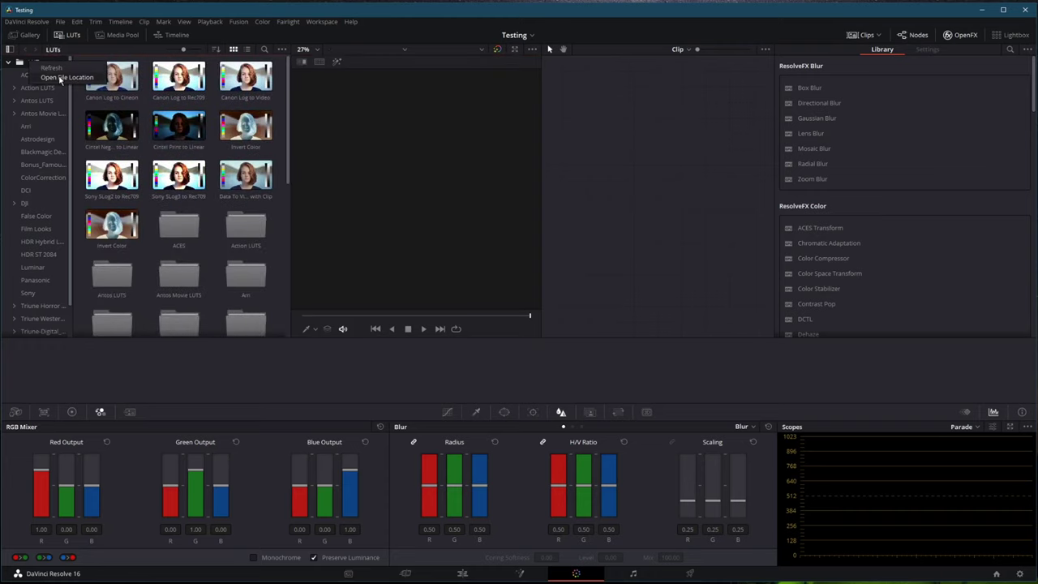
- Open the LUT folder's file location in Explorer and scroll through its 38 items
click(59, 78)
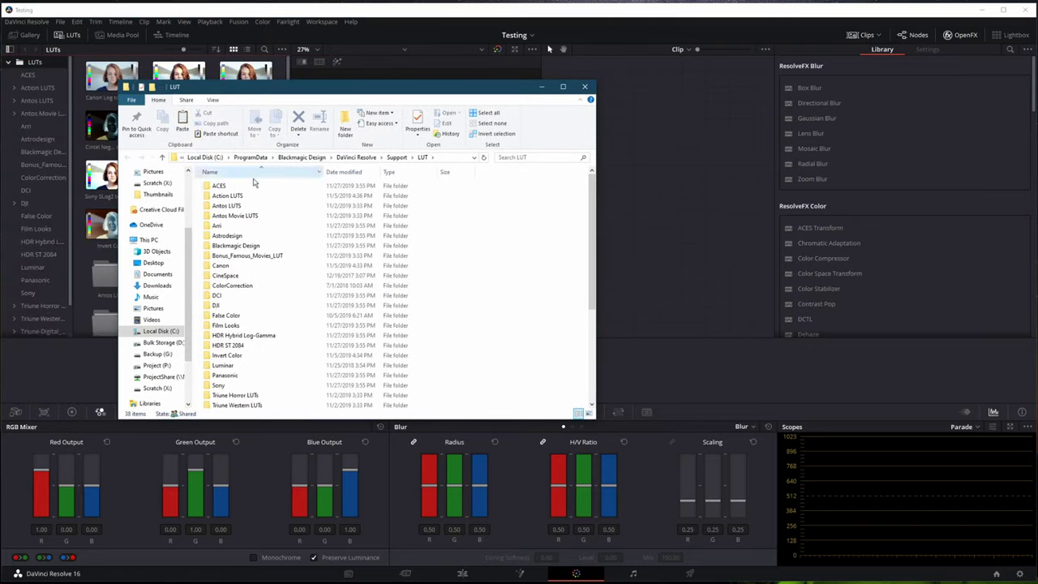
scroll(267, 394, down, 5)
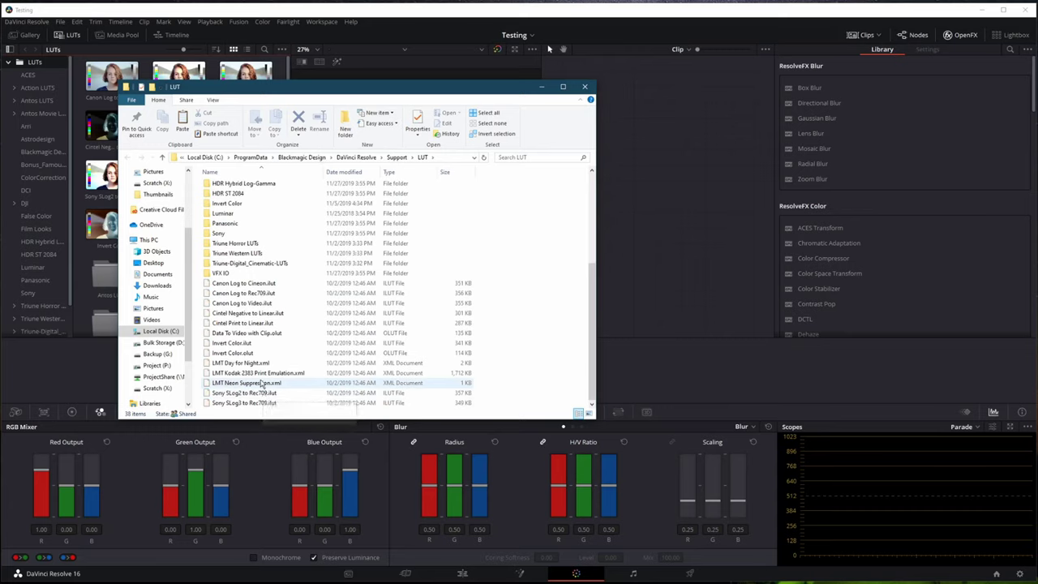
scroll(260, 377, up, 5)
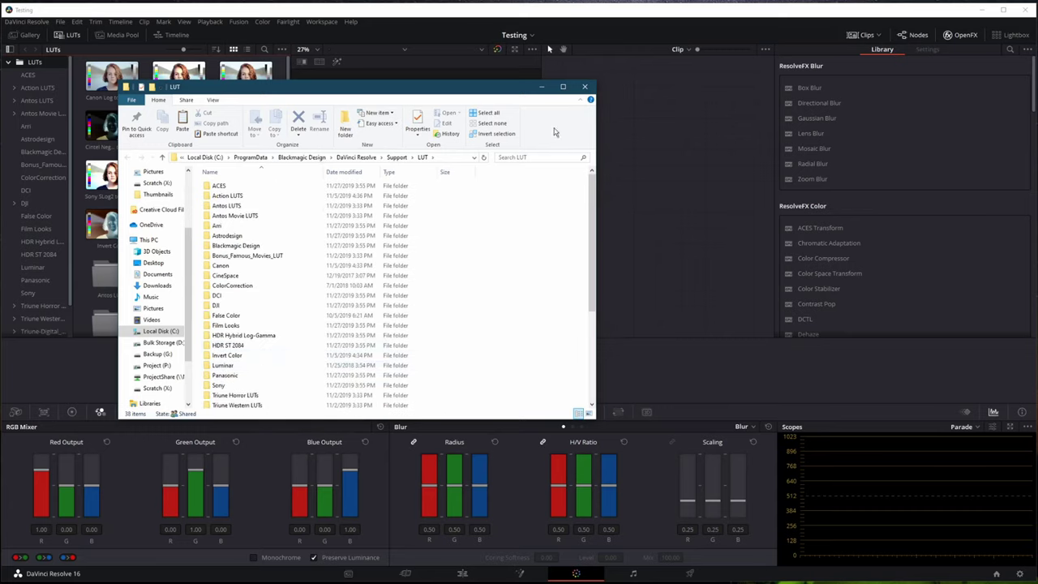
- Close the LUT folder window and browse the Antos Movie LUTs and False Color collections
click(586, 88)
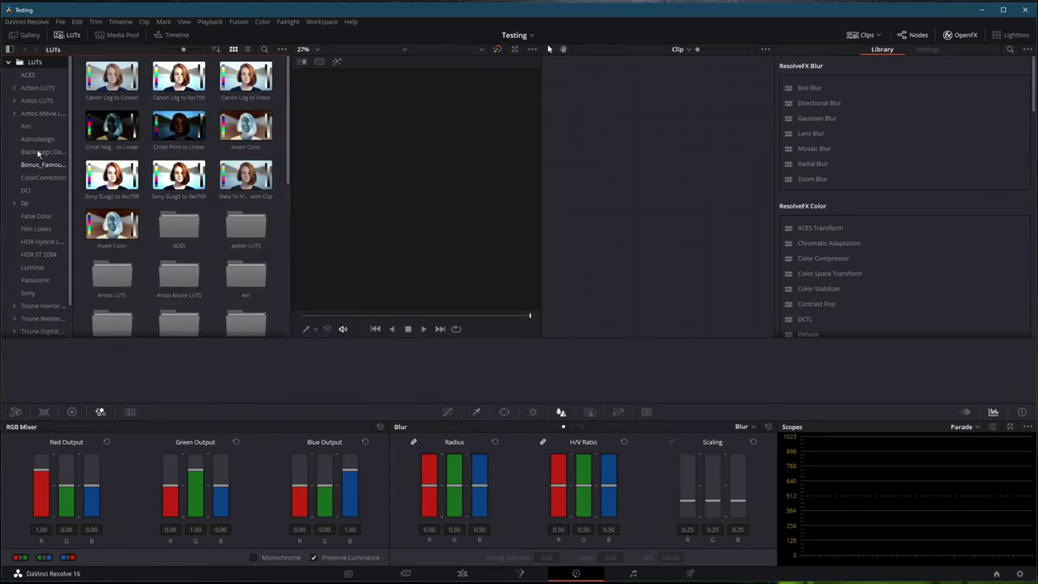
click(41, 116)
scroll(42, 262, down, 1)
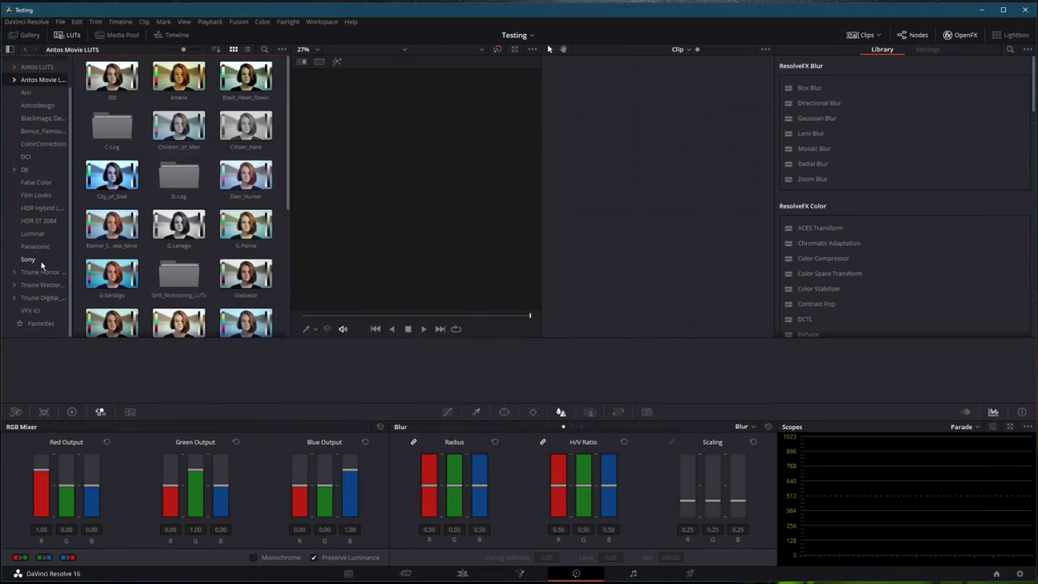
click(37, 182)
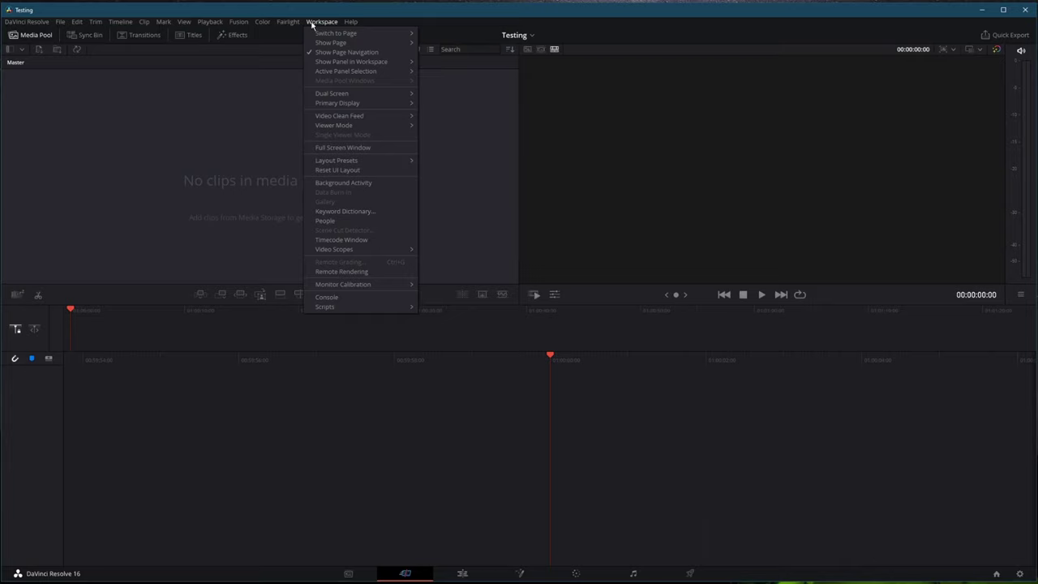
- Review the Workspace Video Clean Feed and Dual Screen options, then dismiss the menu unchanged
mouse_move(355, 117)
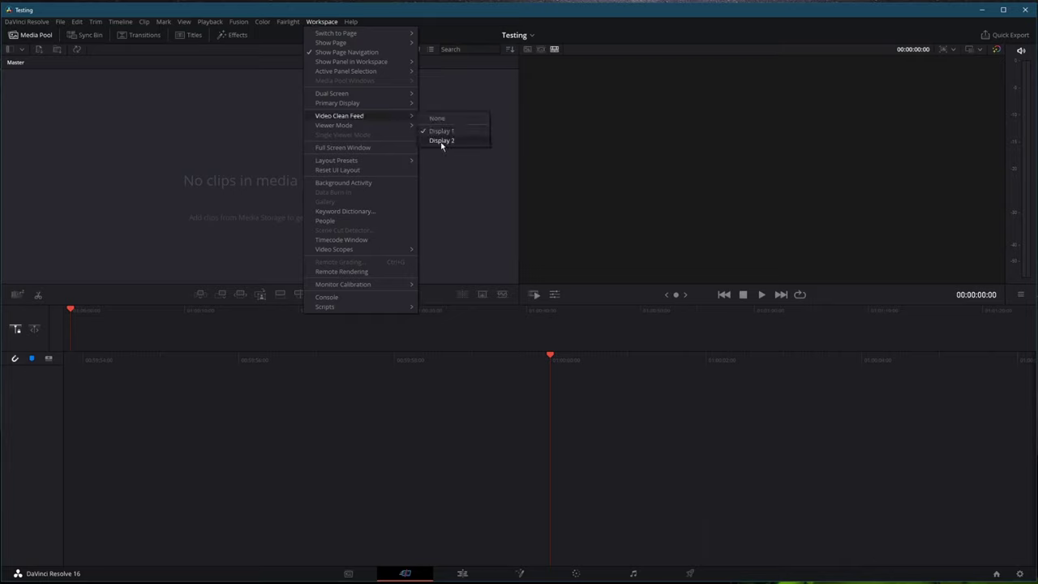
mouse_move(369, 97)
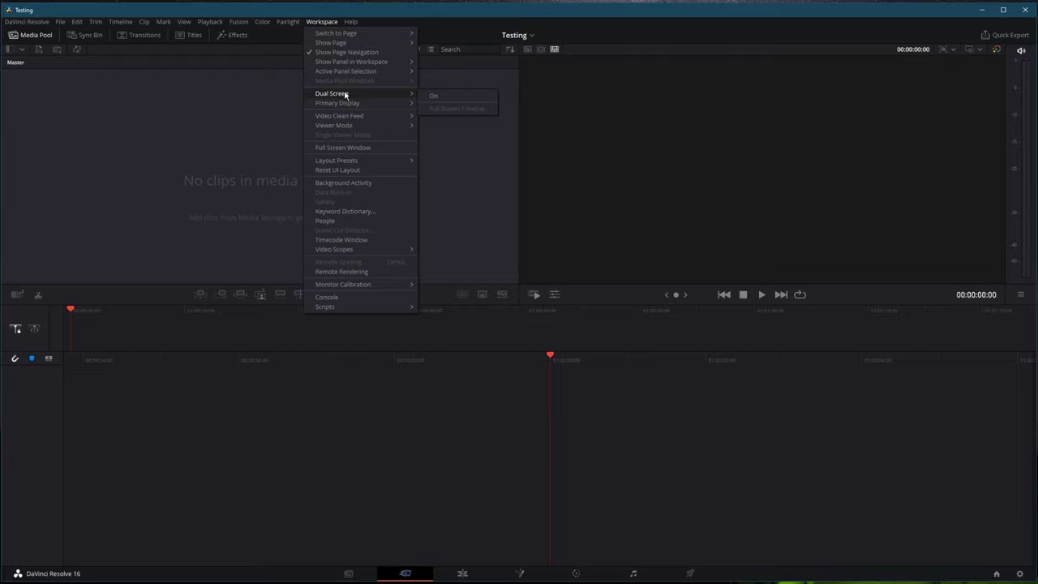
click(171, 179)
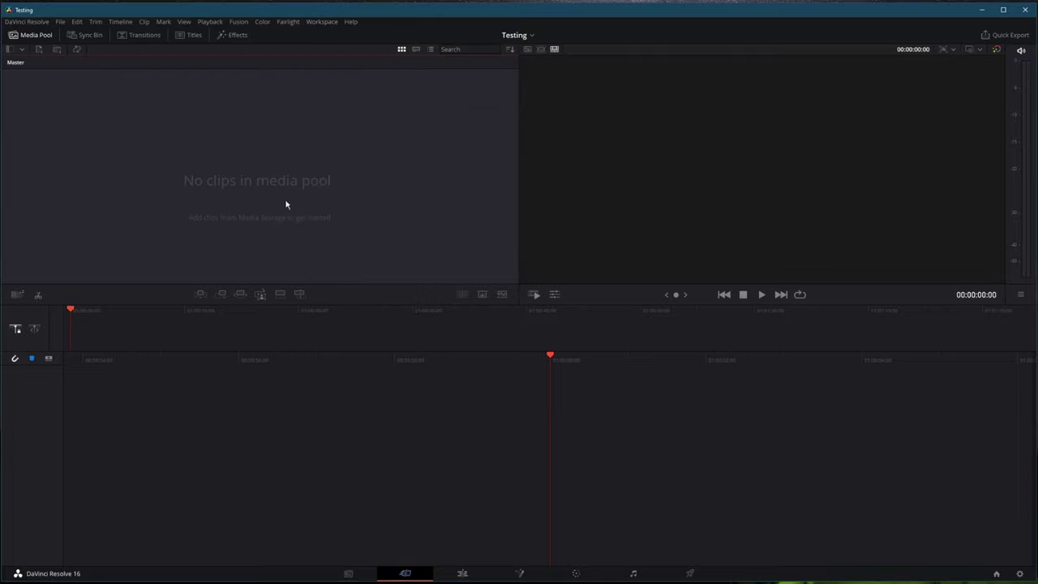